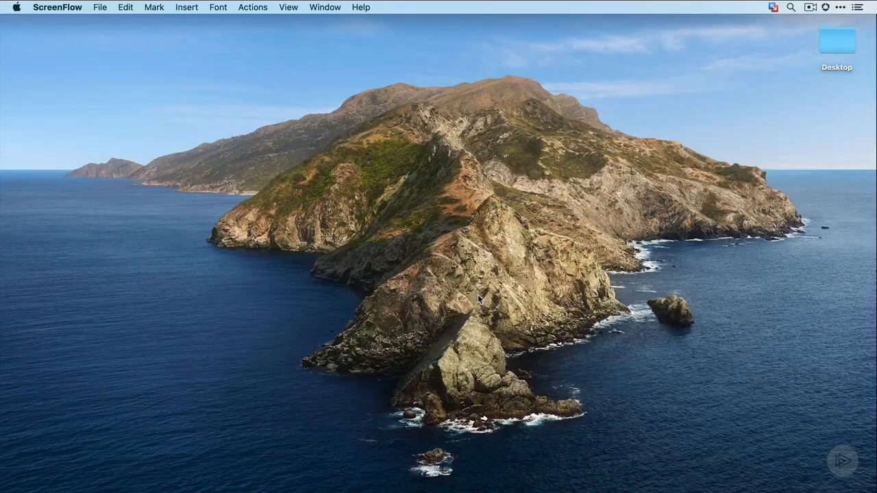
# Find and open the Terminal application on the Mac
pyautogui.press('F4')
pyautogui.write('term')
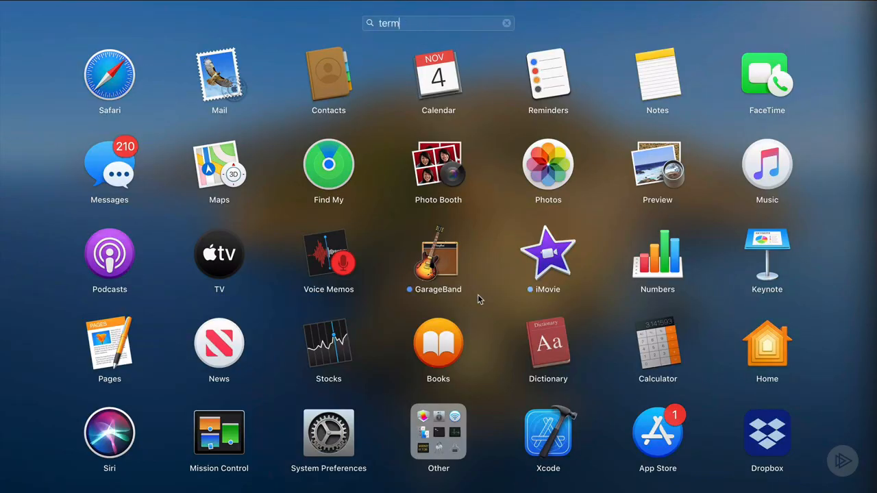
pyautogui.write('inal')
pyautogui.press('Return')
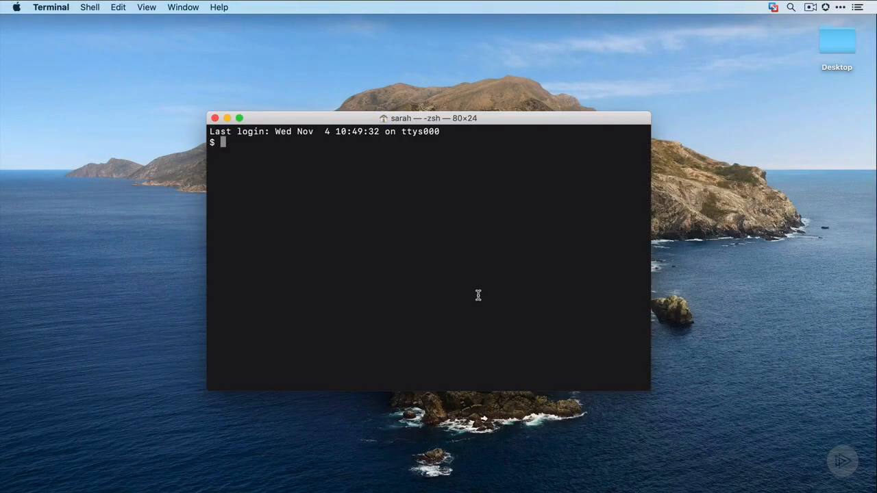
# Check the installed Python 3 version by running python3 --version
pyautogui.write('python3 --version')
pyautogui.press('Return')
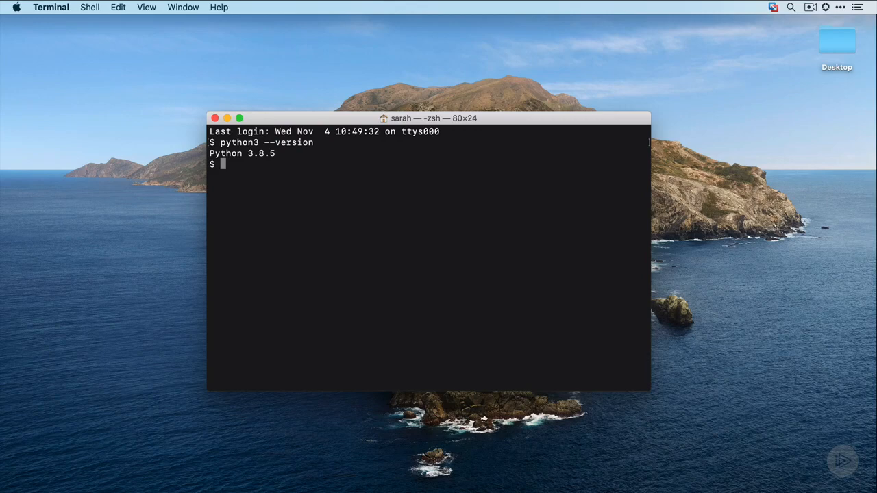
# Try the misspelled command pythonz --version and highlight the shell's response
pyautogui.write('pythonz --version')
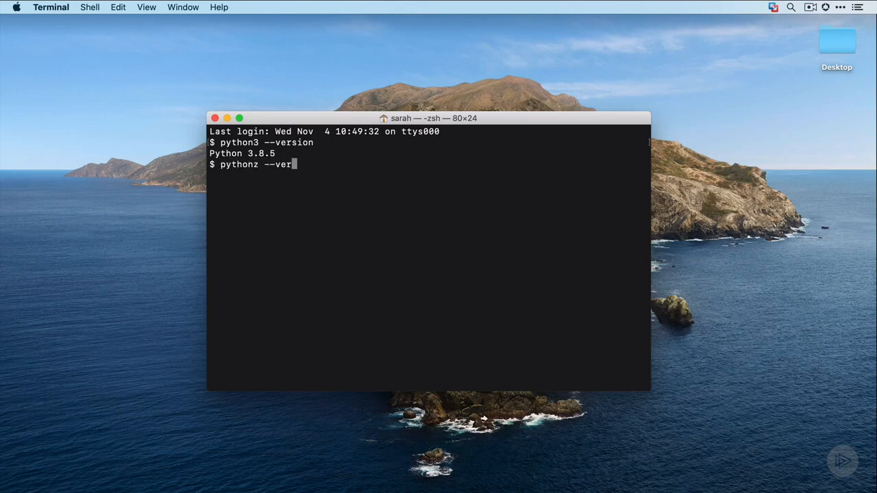
pyautogui.press('Return')
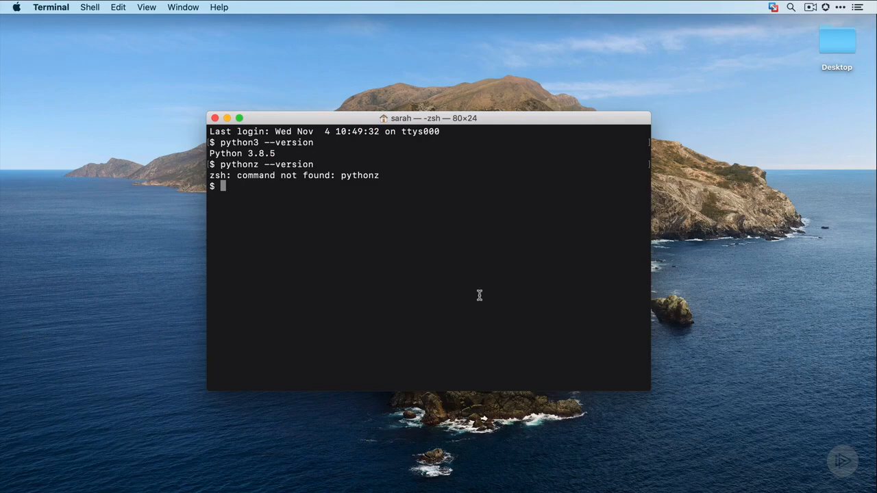
pyautogui.moveTo(386, 175); pyautogui.dragTo(236, 176)
pyautogui.click(236, 184)
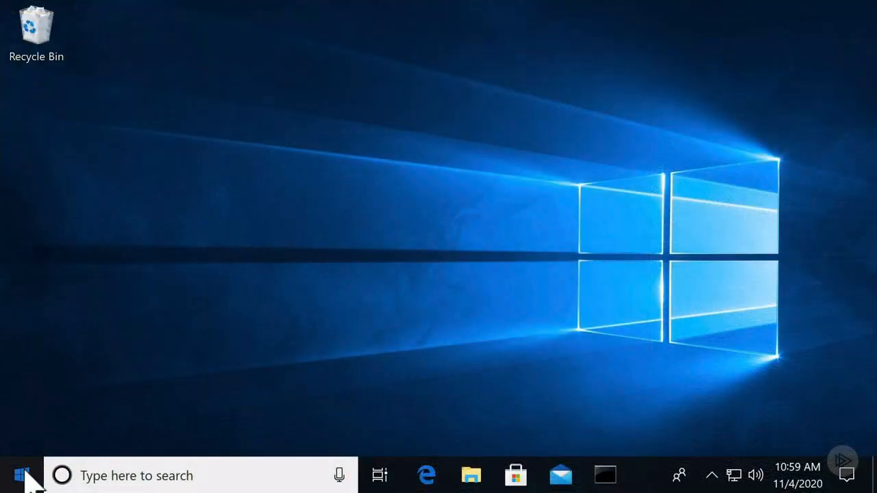
# On the Windows desktop, open Command Prompt from the Windows System folder of installed apps
pyautogui.click(22, 476)
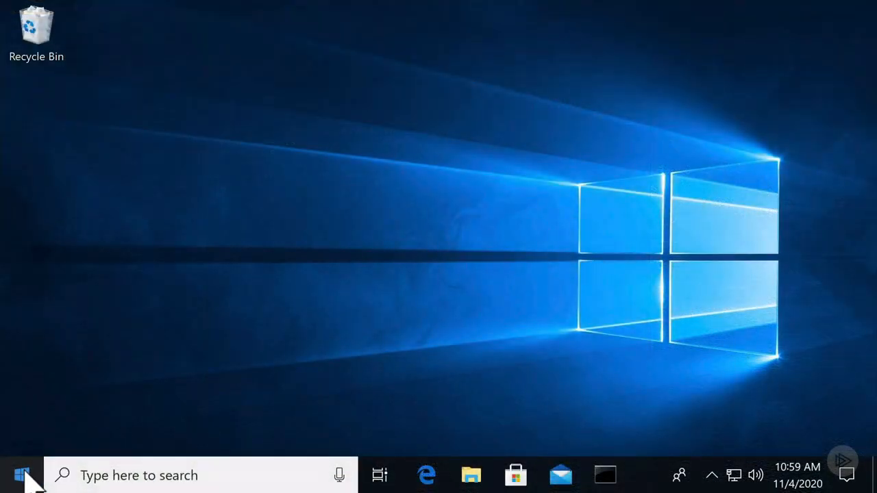
pyautogui.scroll(-15, 108, 346)
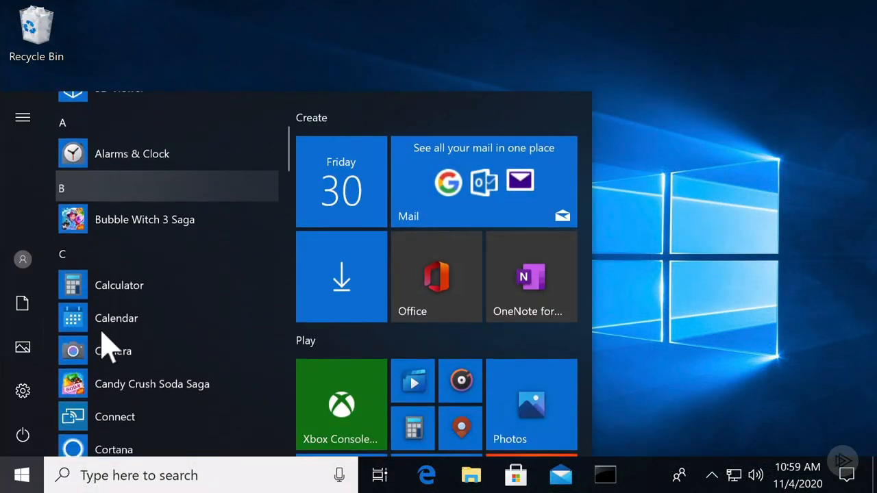
pyautogui.scroll(-15, 107, 346)
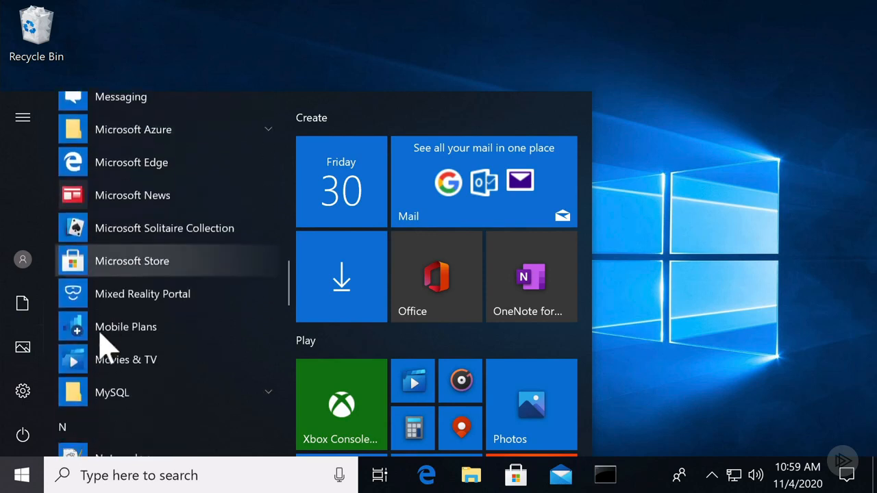
pyautogui.scroll(-10, 107, 346)
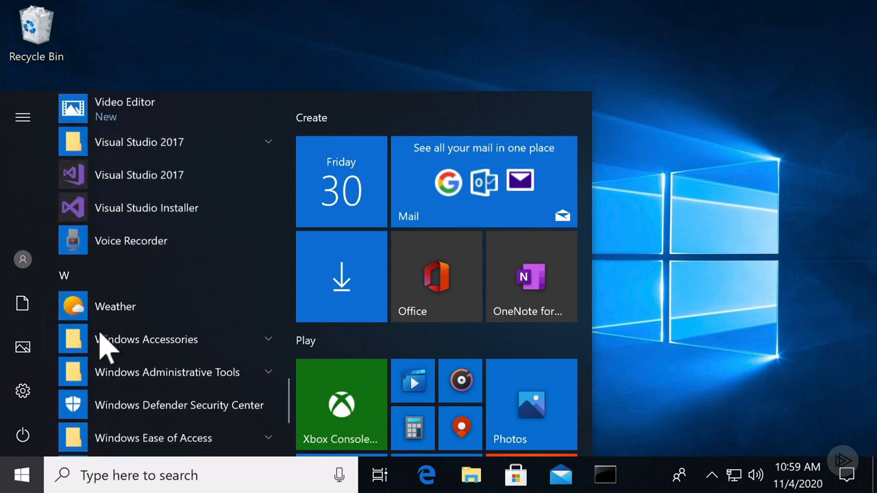
pyautogui.click(100, 335)
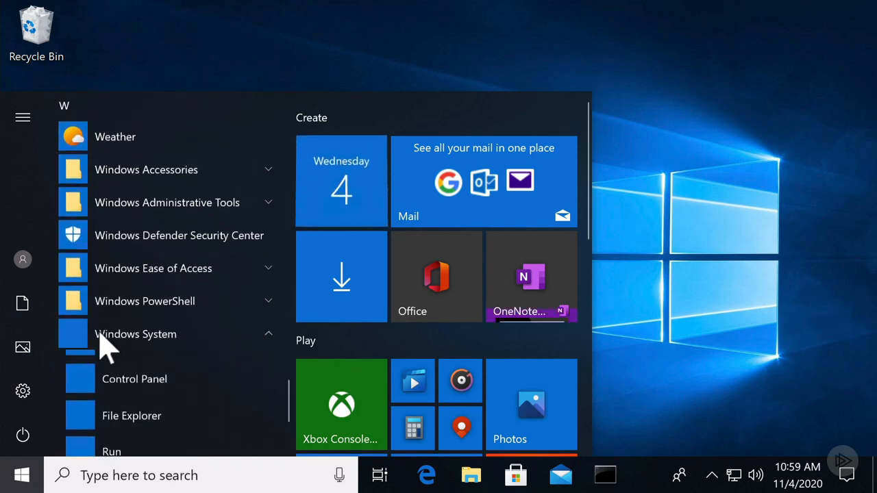
pyautogui.click(103, 367)
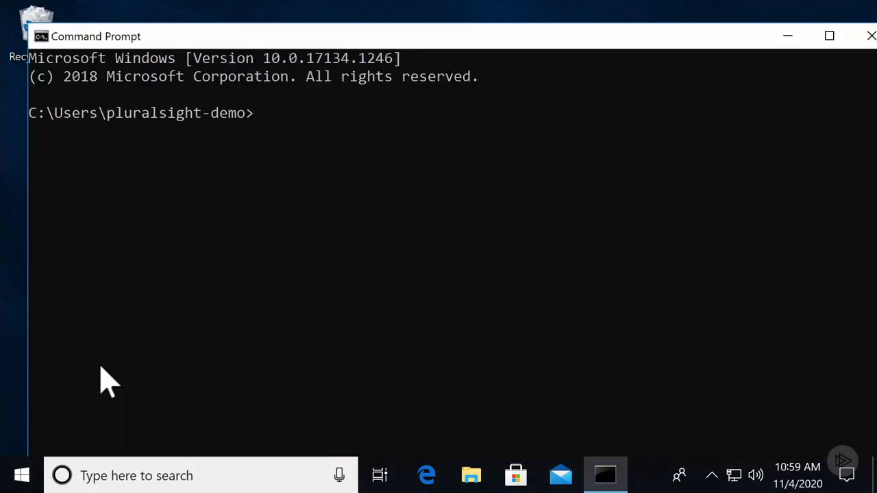
# Check the Python version on Windows by running py --version and also python --version
pyautogui.write('py --version')
pyautogui.press('Return')
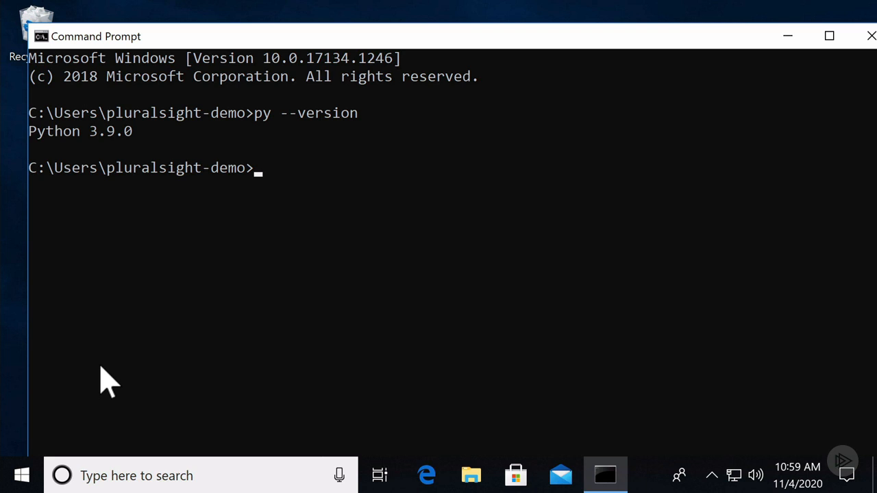
pyautogui.write('python --version')
pyautogui.press('Return')
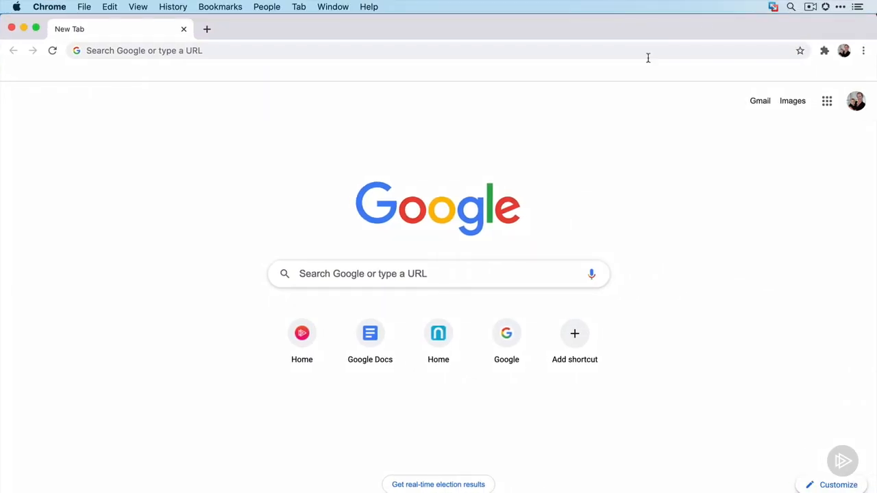
# In Chrome on the Mac, open the Python downloads page at python.org/downloads
pyautogui.click(632, 51)
pyautogui.write('python.org/downloads')
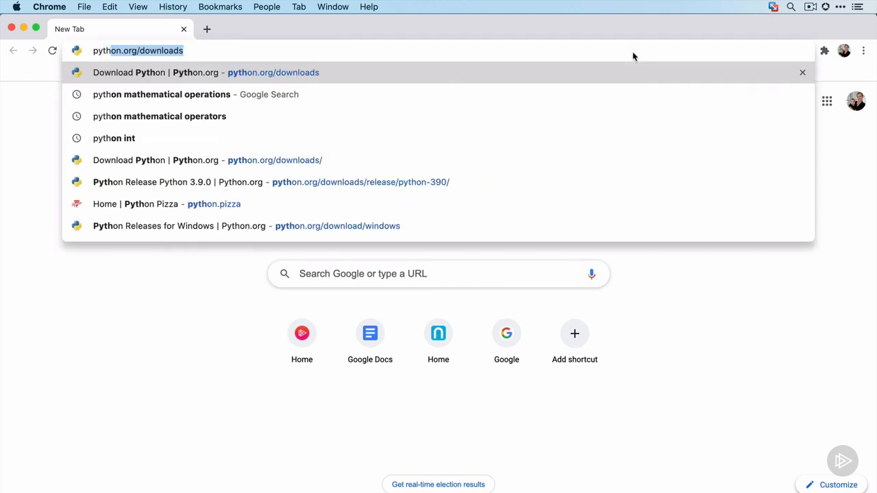
pyautogui.press('Return')
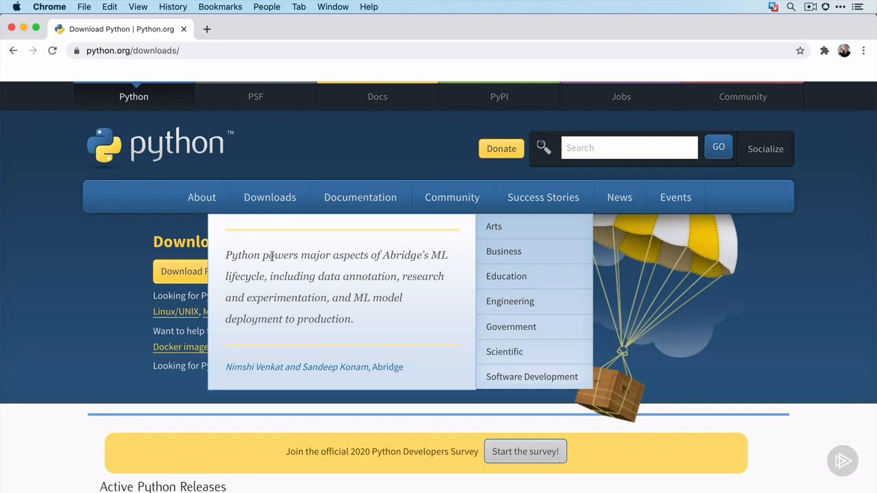
# Download the Python 3.9.0 package for macOS, install it and close the installer
pyautogui.click(190, 280)
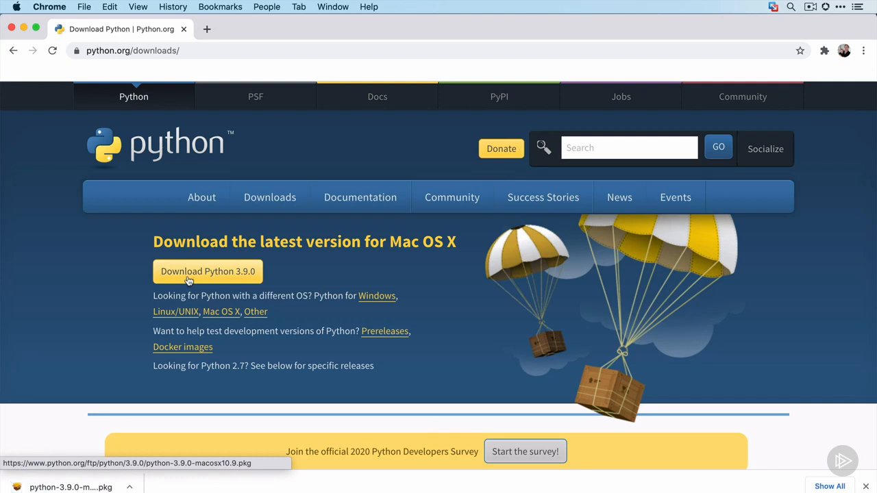
pyautogui.click(73, 488)
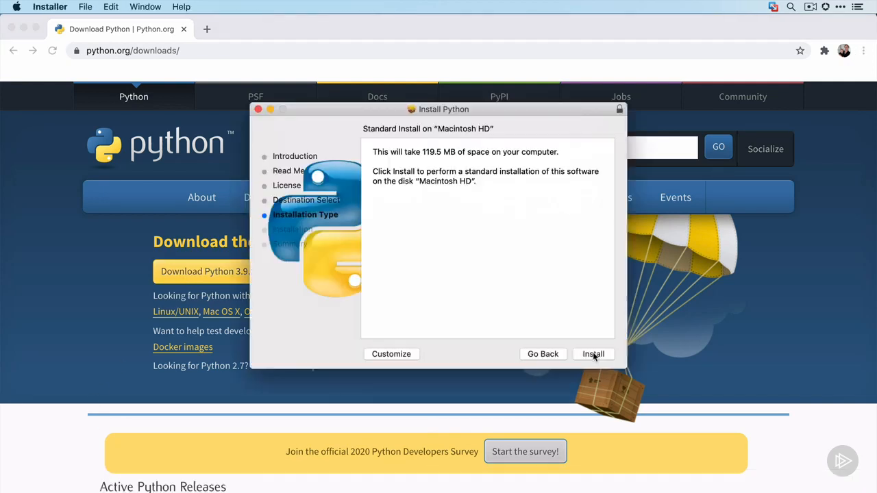
pyautogui.click(593, 354)
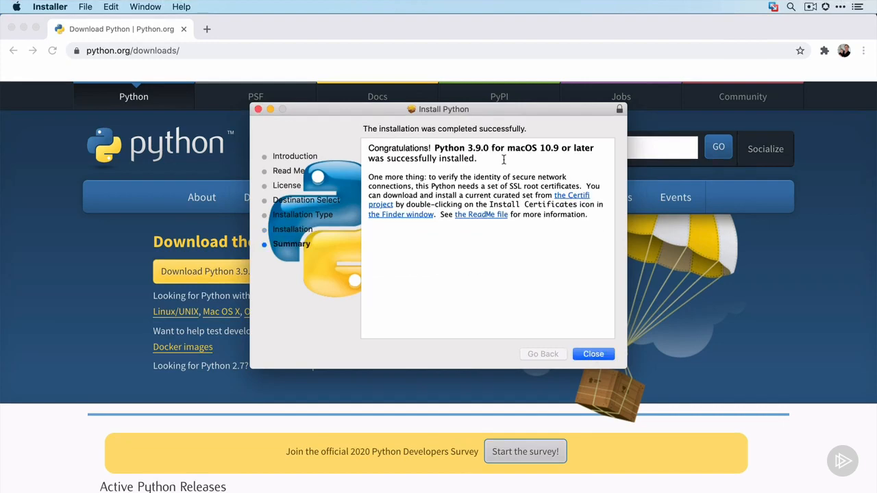
pyautogui.click(593, 354)
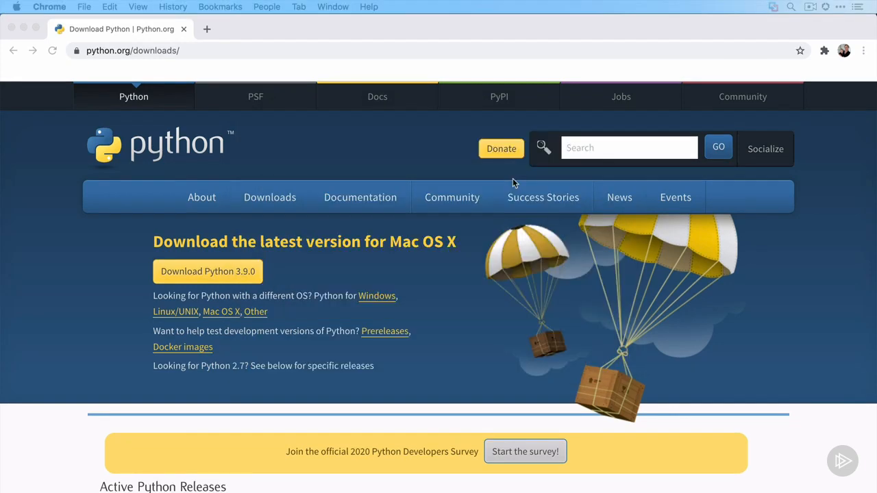
# Switch to Terminal and verify the Python installation with python3 --version
pyautogui.press('F4')
pyautogui.write('terminal')
pyautogui.press('Return')
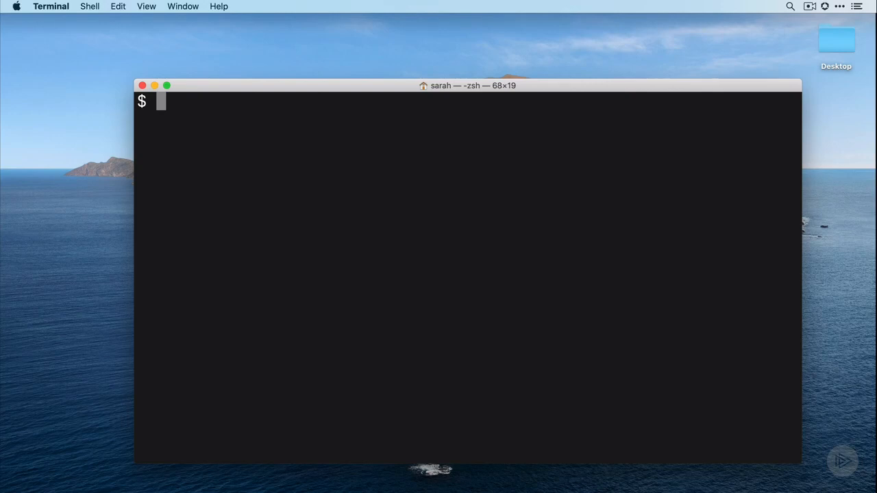
pyautogui.write('python')
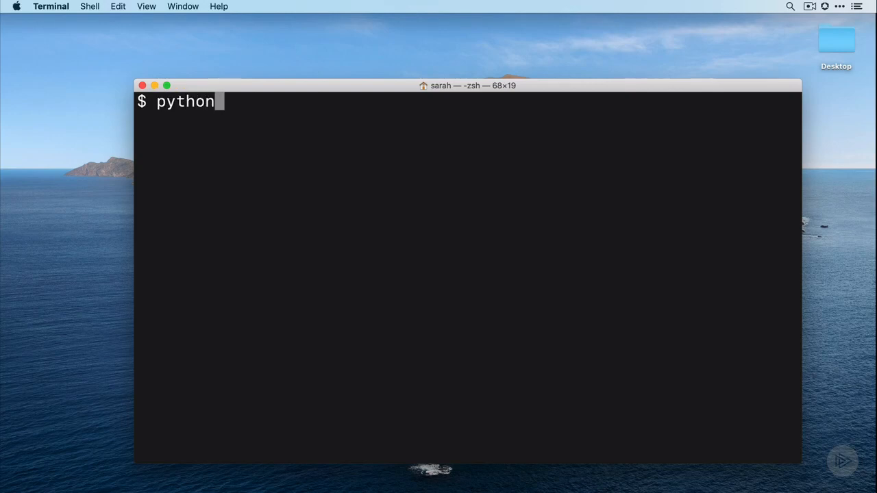
pyautogui.write('3 --version')
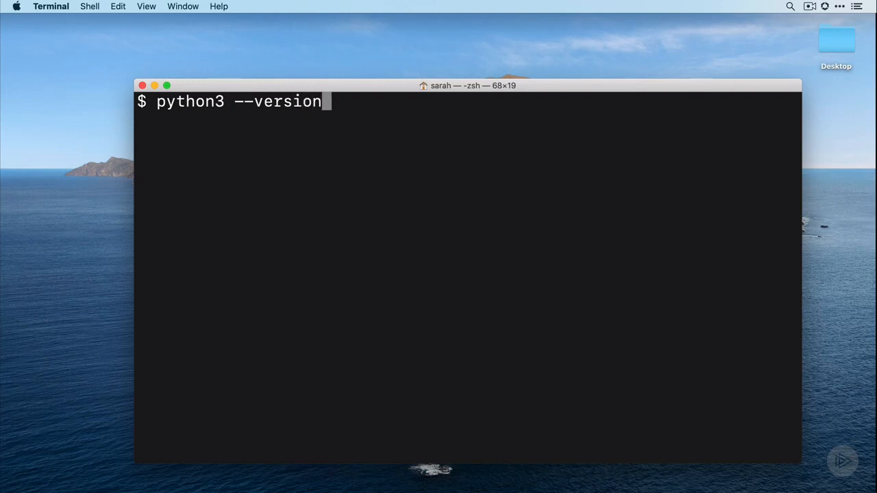
pyautogui.press('Return')
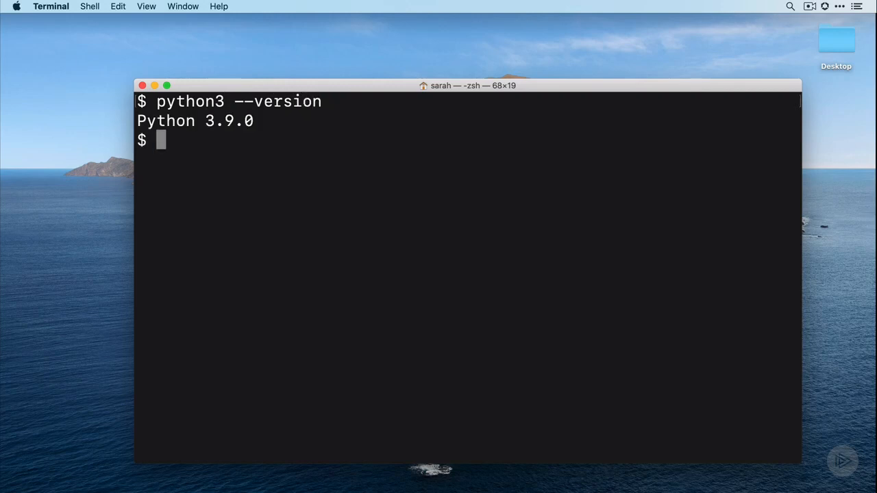
# Start the interactive Python interpreter with python3 and evaluate 10 + 20
pyautogui.write('python')
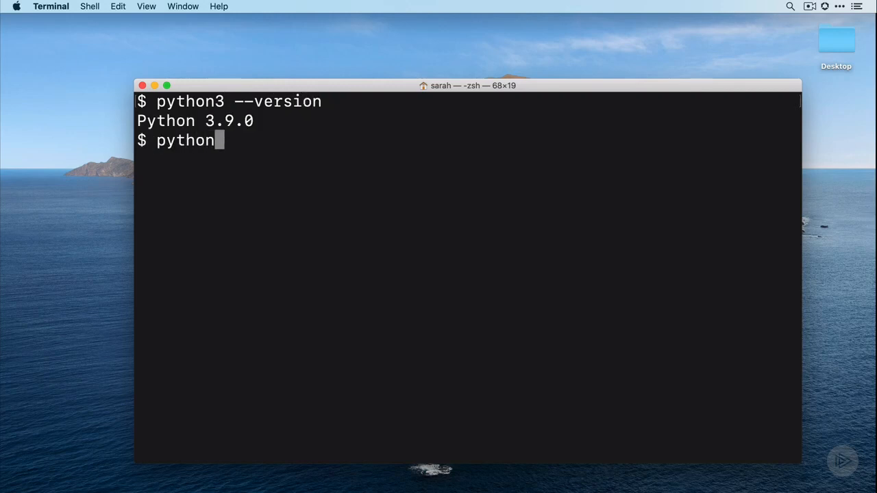
pyautogui.write('3')
pyautogui.press('Return')
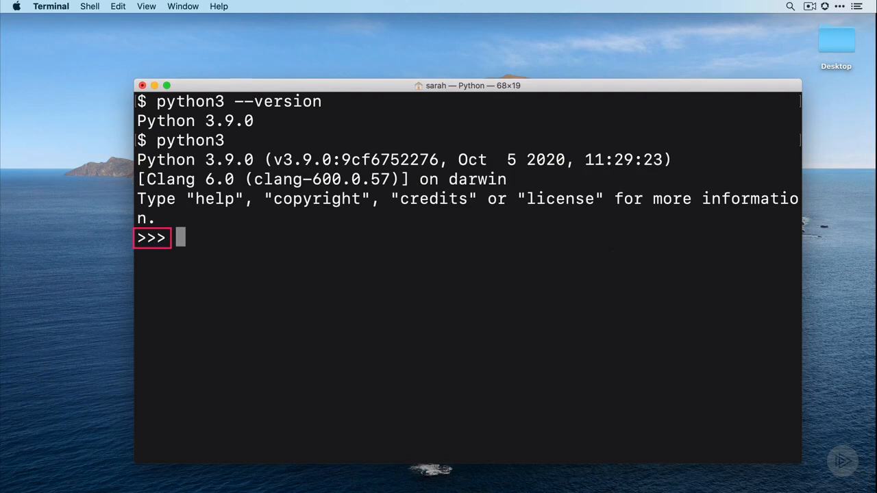
pyautogui.write('10 ')
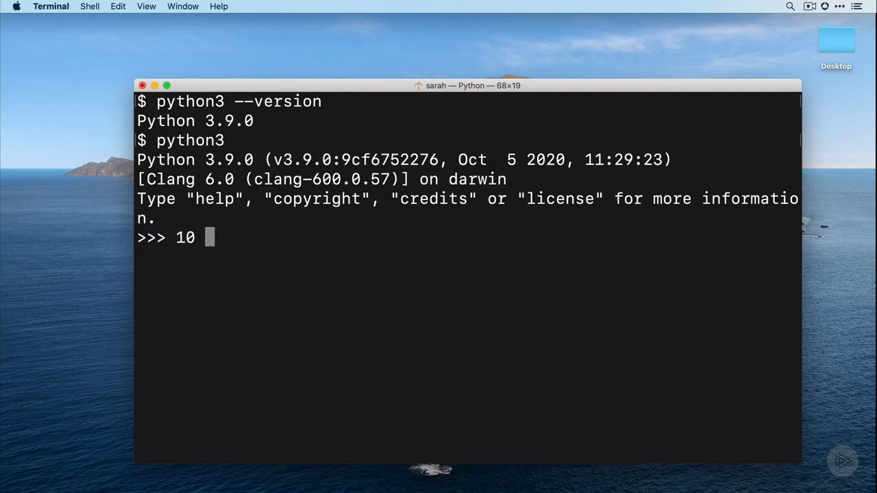
pyautogui.write('+ 20')
pyautogui.press('Return')
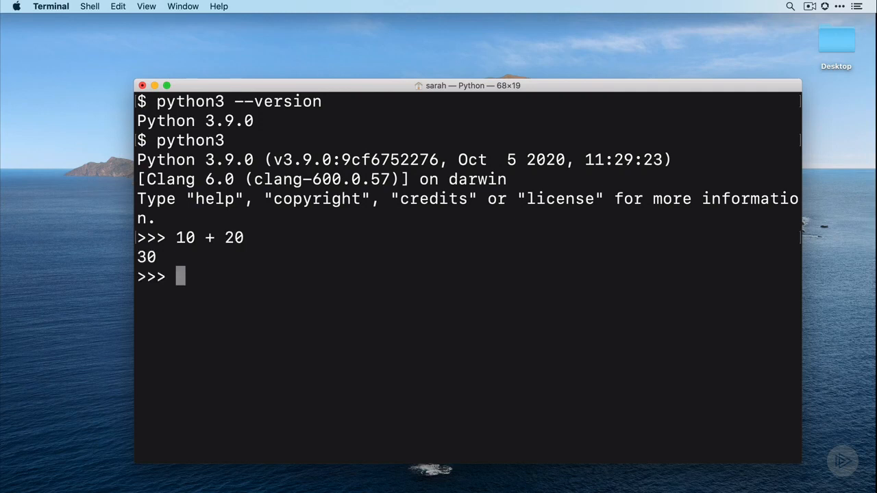
# Output the text Hello World in the Python interpreter with print('Hello World')
pyautogui.write('print')
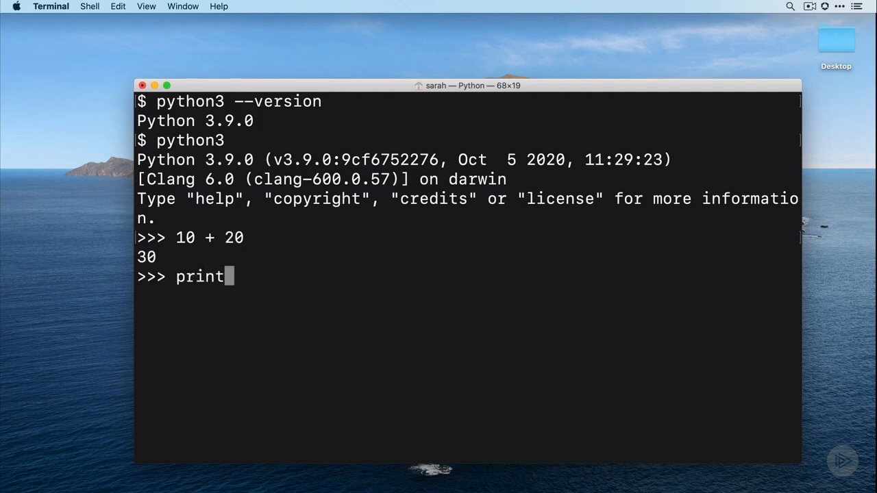
pyautogui.write("('Hell")
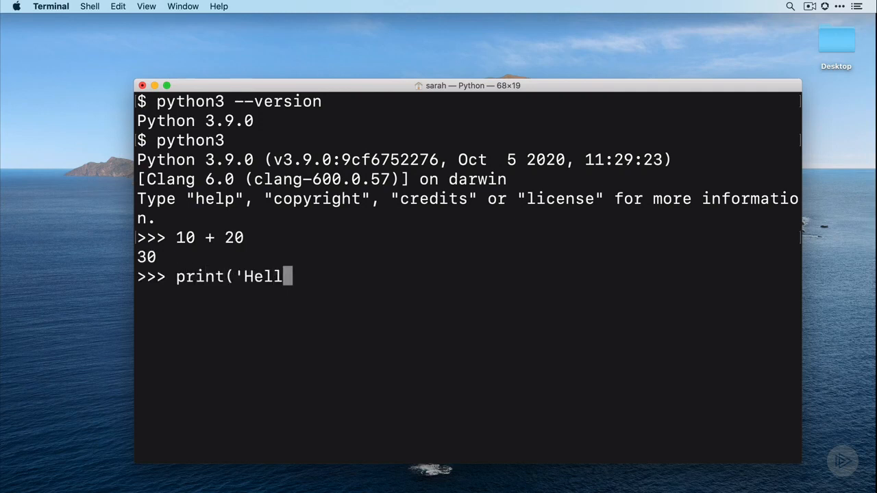
pyautogui.write("o World'")
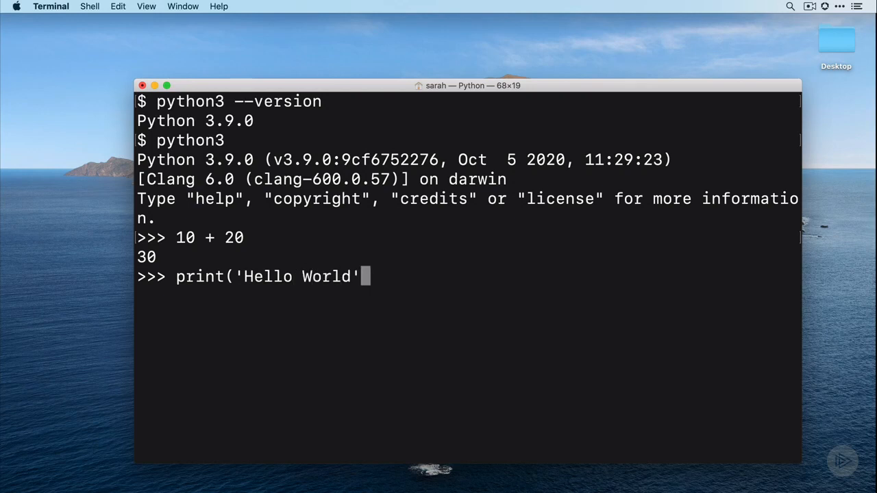
pyautogui.write(')')
pyautogui.press('Return')
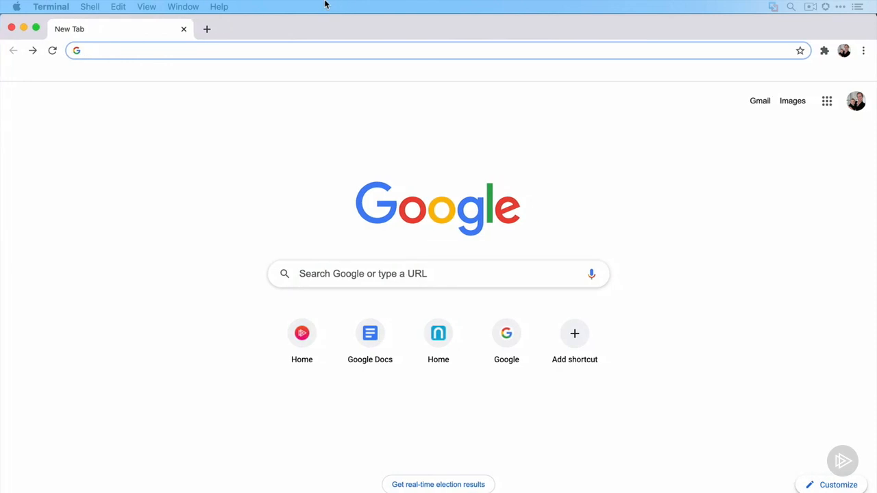
# View the Visual Studio Code site at code.visualstudio.com in Chrome, then close the browser window
pyautogui.write('code.visualstudio.com')
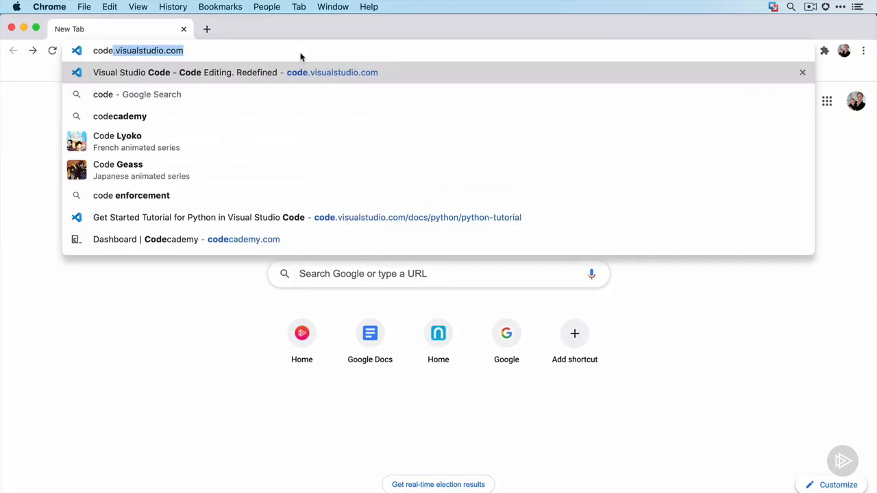
pyautogui.press('Return')
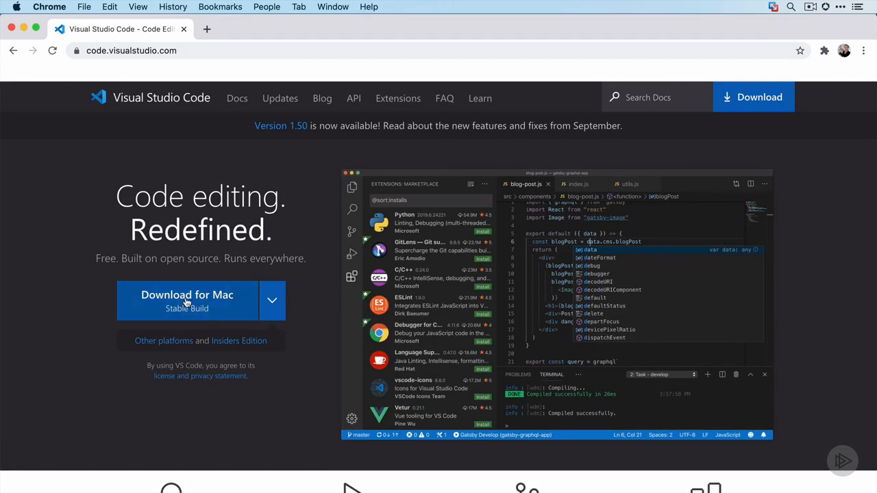
pyautogui.click(11, 29)
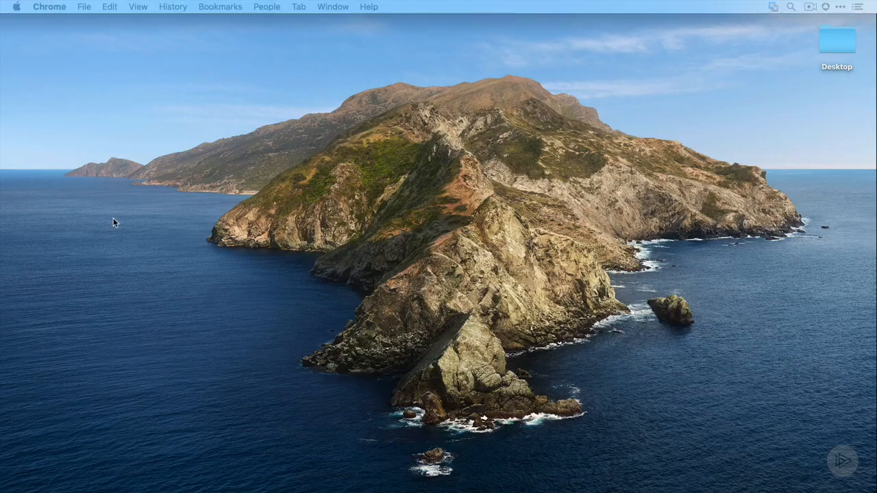
# Search the installed applications for "vs c" and launch Visual Studio Code
pyautogui.press('F4')
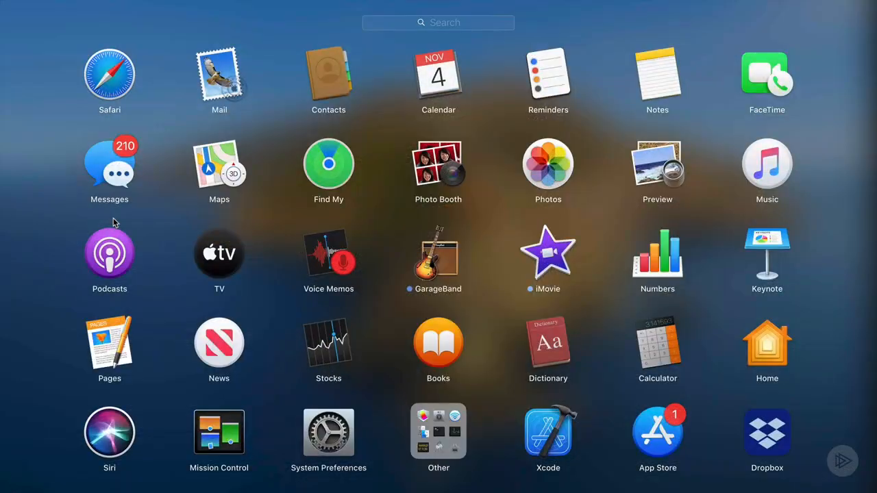
pyautogui.write('vsc')
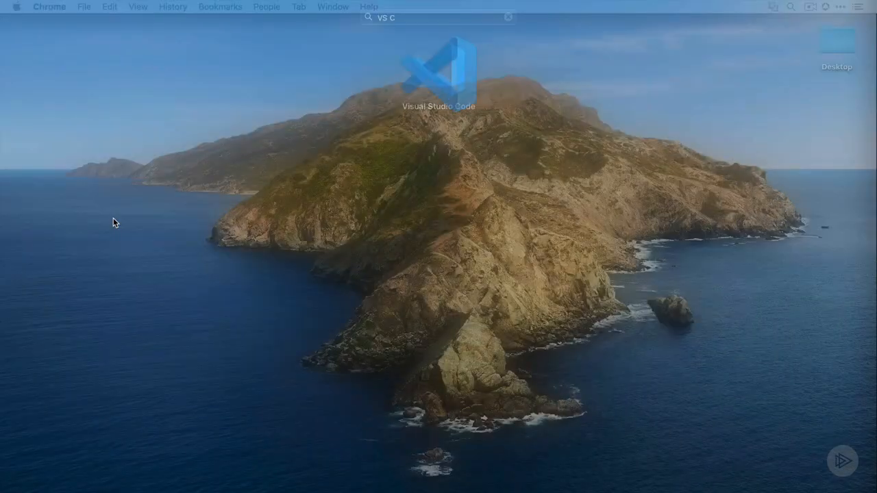
pyautogui.press('Return')
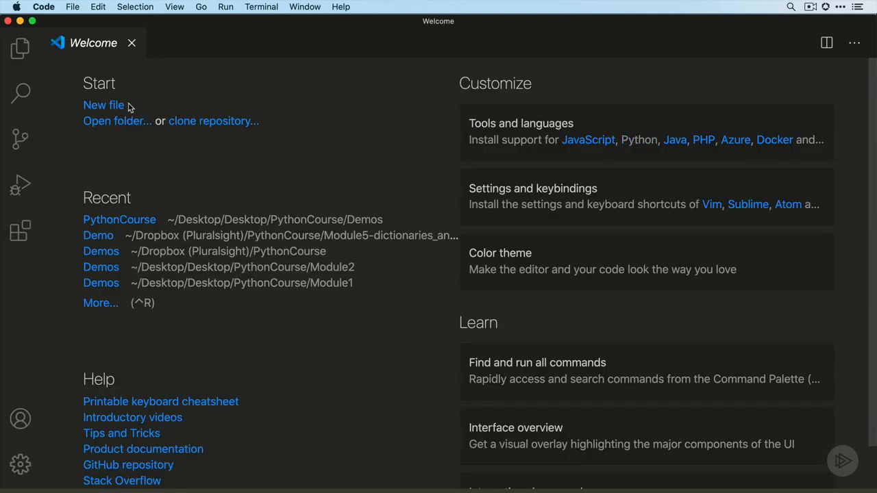
# Create a new folder named PythonCourse on the Desktop and open it as the working folder
pyautogui.click(123, 125)
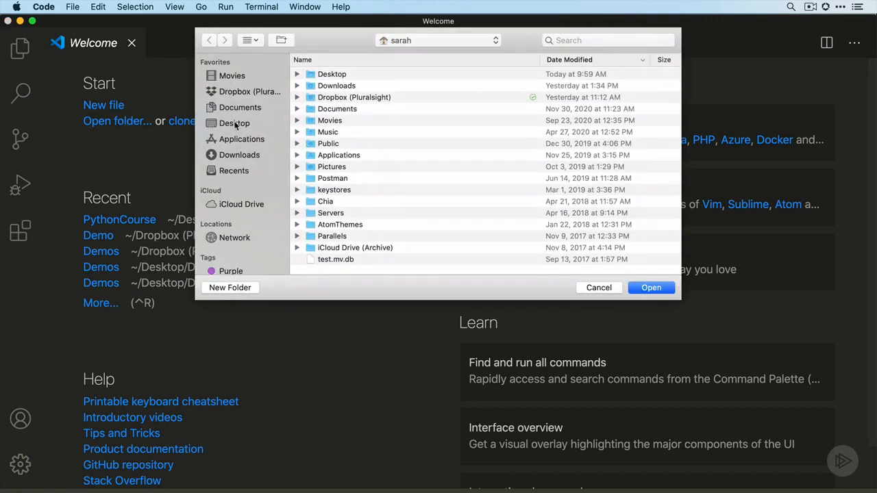
pyautogui.click(234, 122)
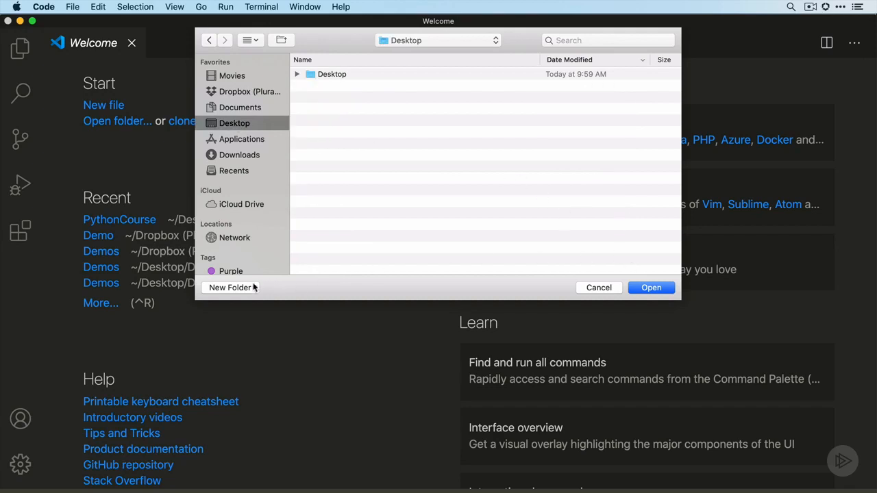
pyautogui.click(230, 288)
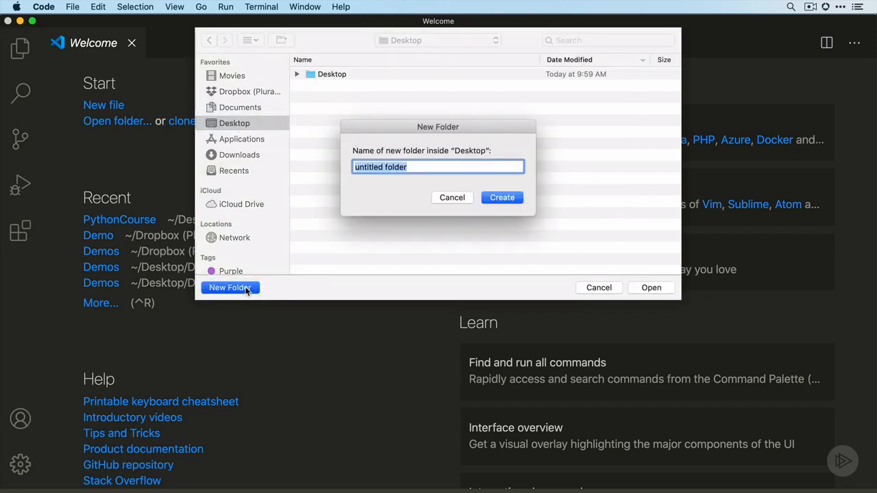
pyautogui.write('PythonCour')
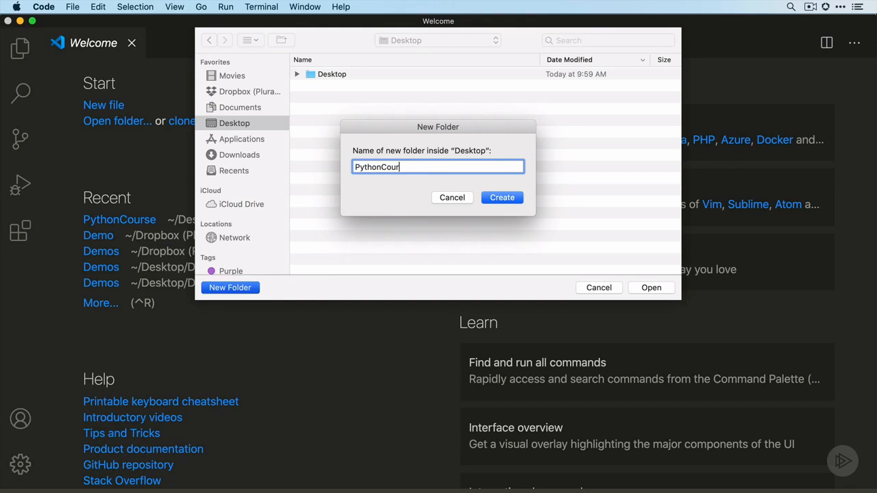
pyautogui.write('se')
pyautogui.press('Return')
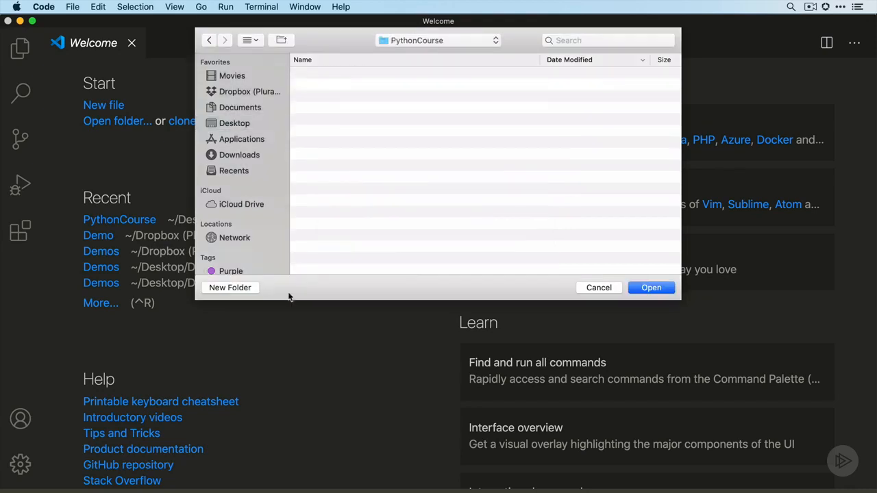
pyautogui.click(648, 287)
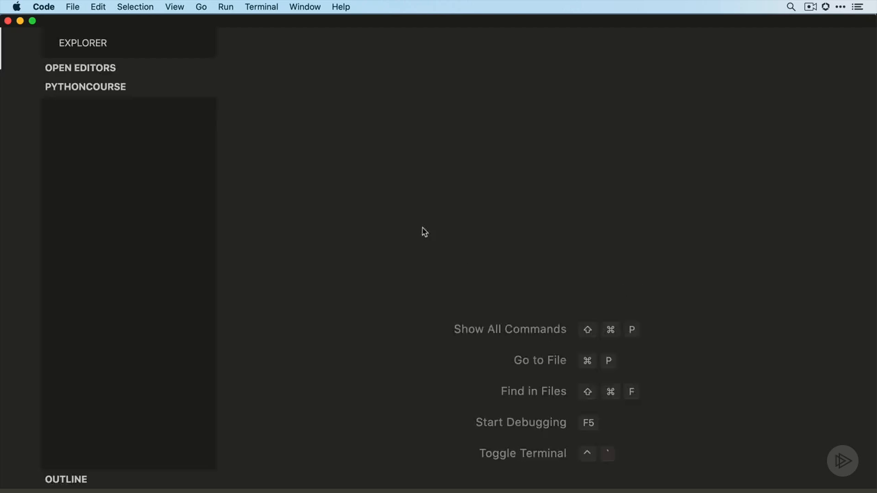
pyautogui.click(308, 44)
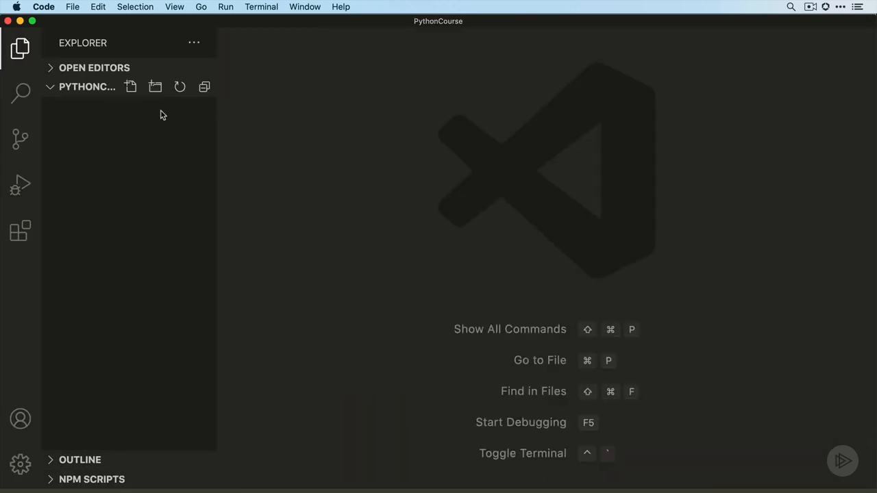
# Create a new file named hello.py in the PythonCourse folder
pyautogui.click(136, 112)
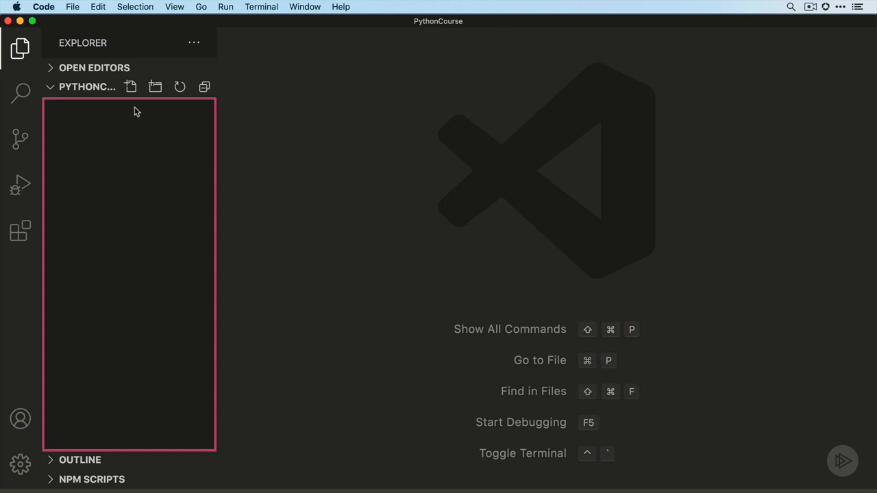
pyautogui.click(131, 87)
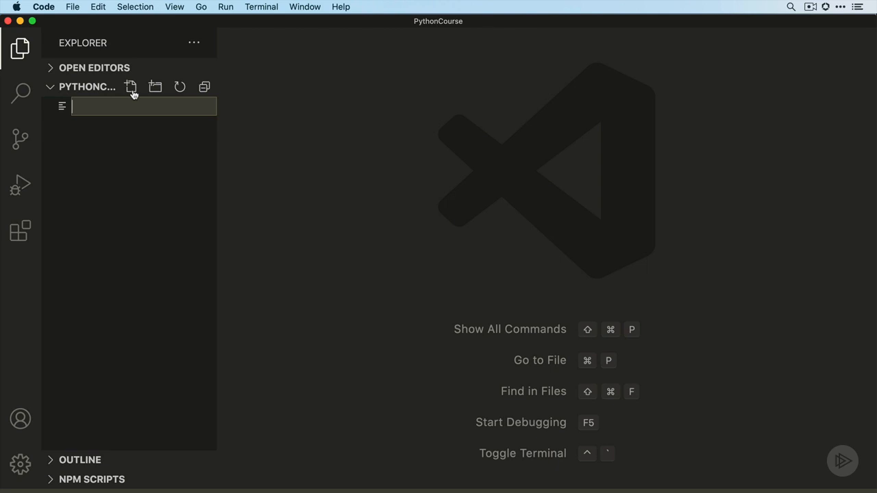
pyautogui.write('hello.py')
pyautogui.press('Return')
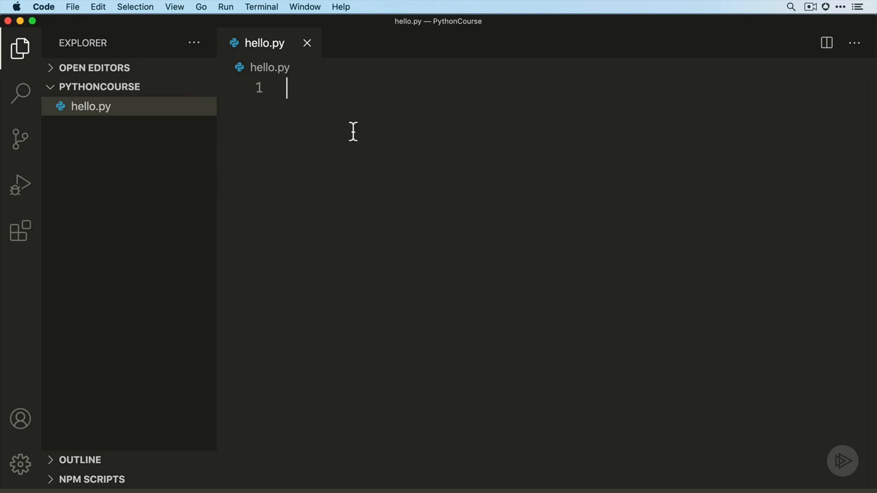
# Write print('Hello World!') on line 1 of hello.py and save the file
pyautogui.write('print')
pyautogui.write("('Hello W")
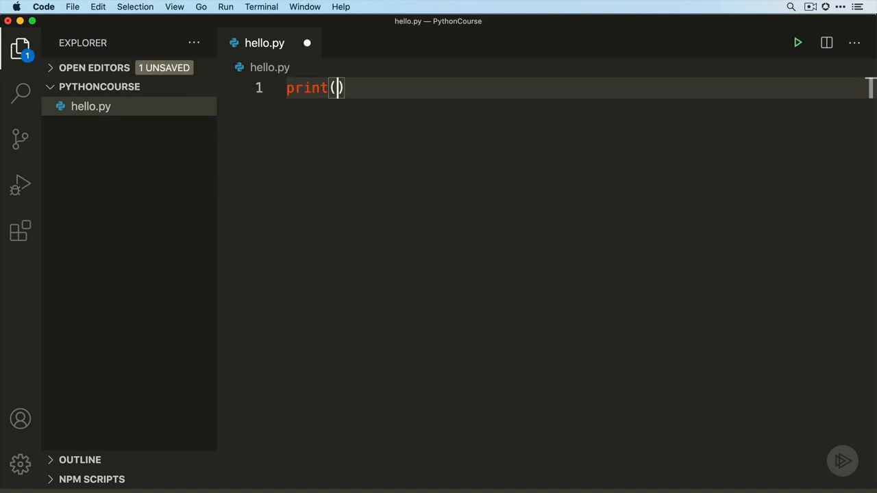
pyautogui.write('orld')
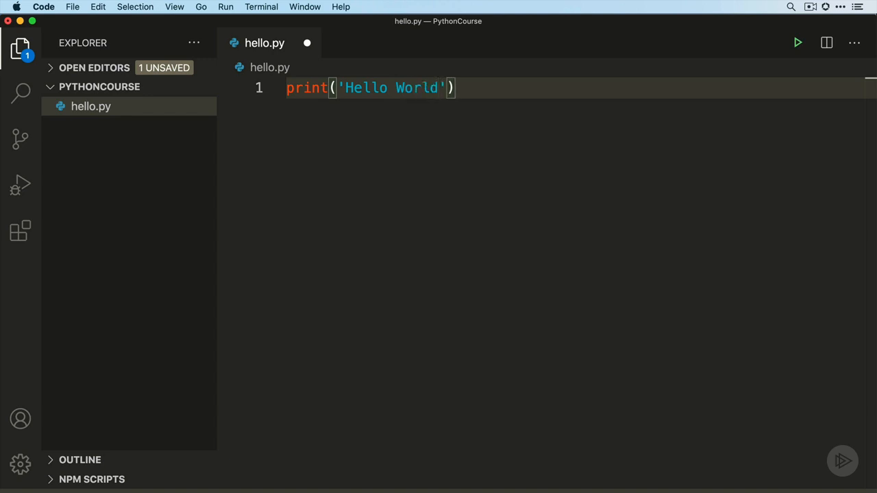
pyautogui.write('!')
pyautogui.press('super+s')
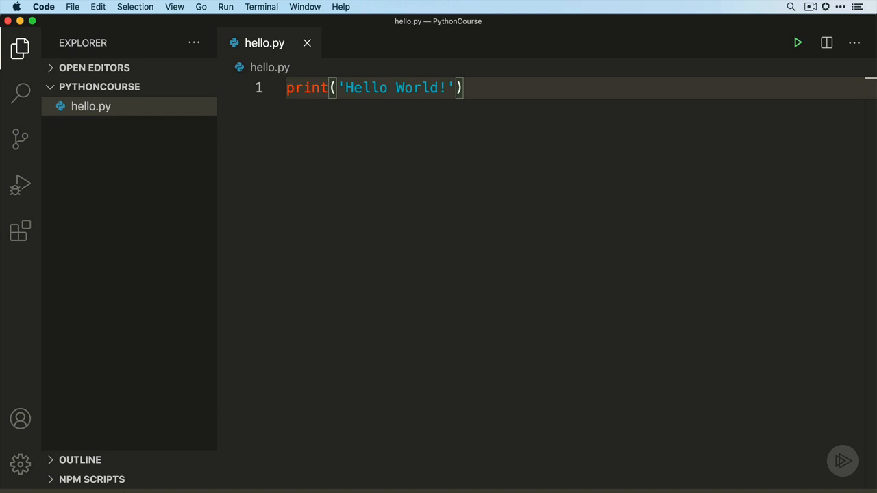
# Search the extensions marketplace for python, check Microsoft's Python extension, and return to the file explorer
pyautogui.click(20, 232)
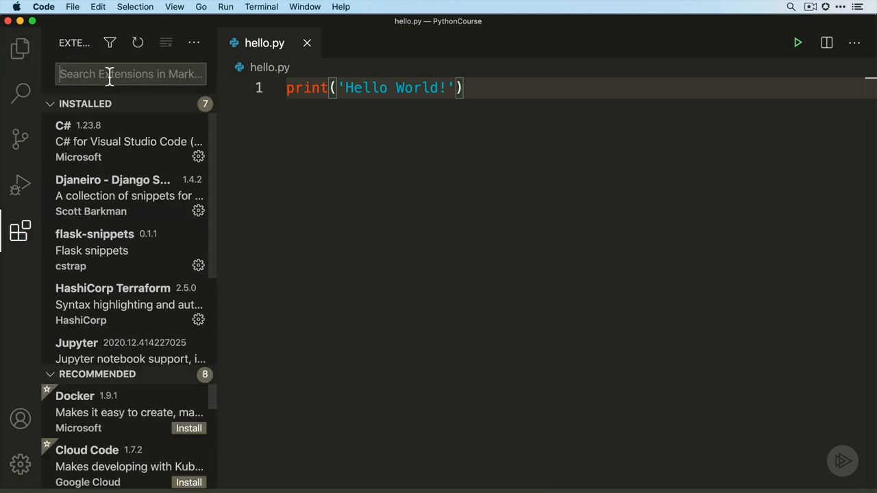
pyautogui.write('python')
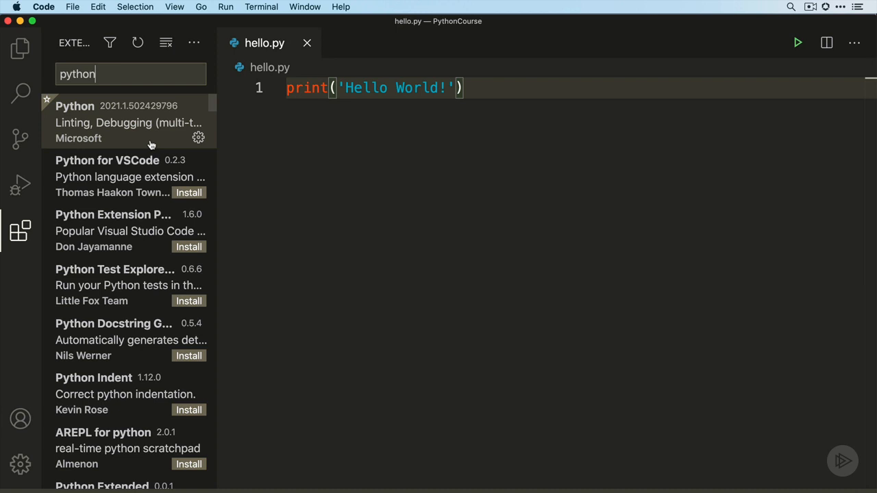
pyautogui.click(186, 195)
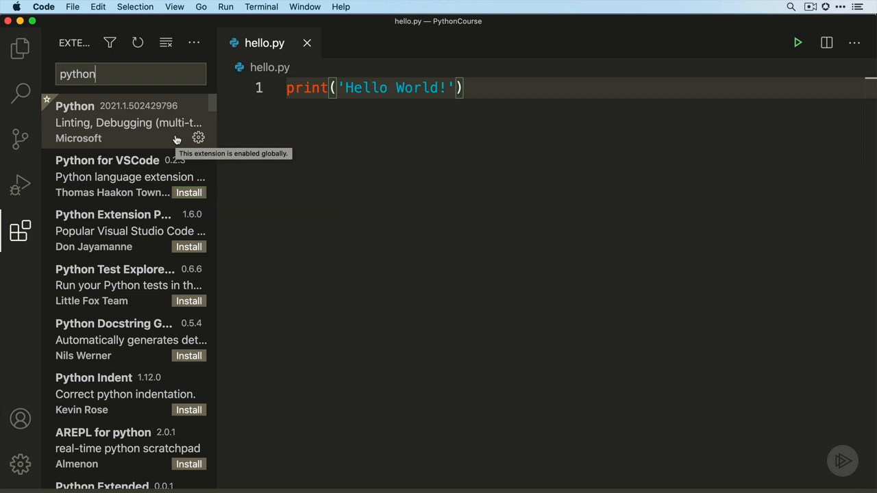
pyautogui.click(28, 62)
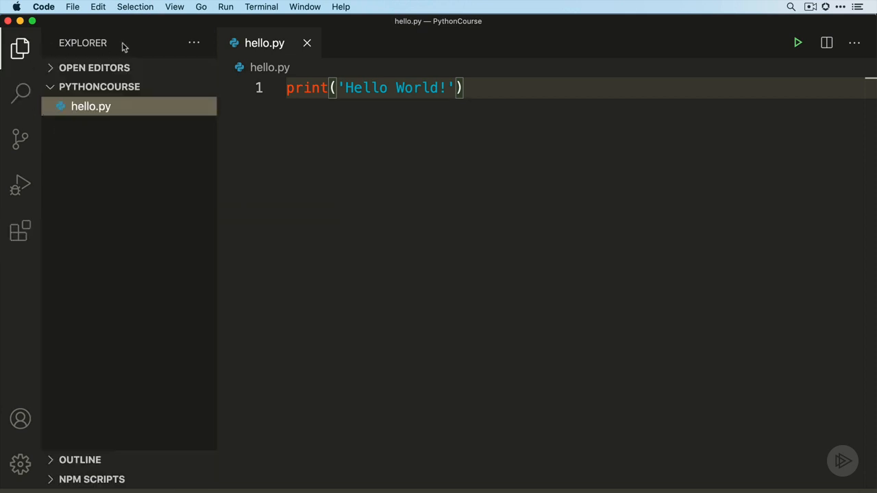
# Select the Python 3.9.0 64-bit interpreter at /usr/local/bin/python3 and run hello.py
pyautogui.click(174, 7)
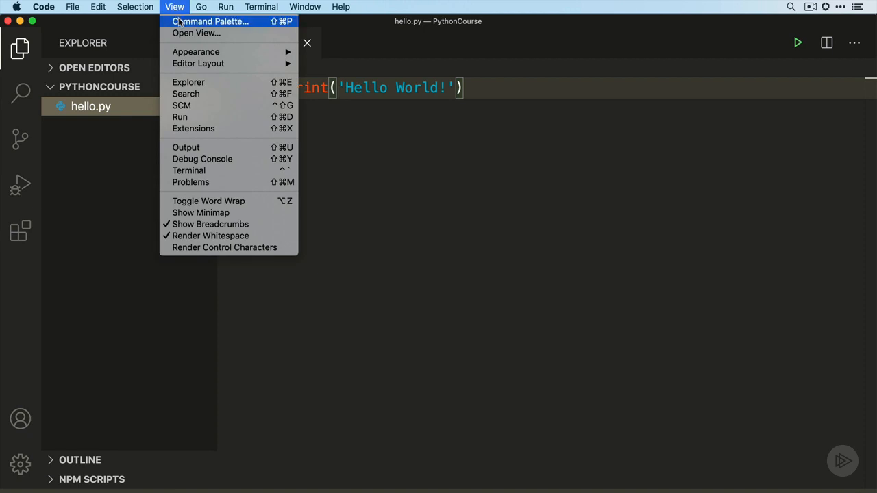
pyautogui.click(179, 23)
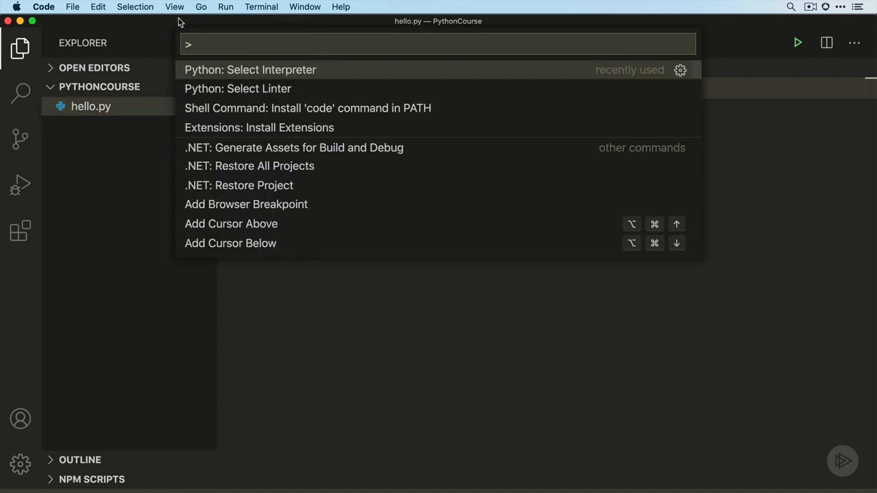
pyautogui.click(216, 72)
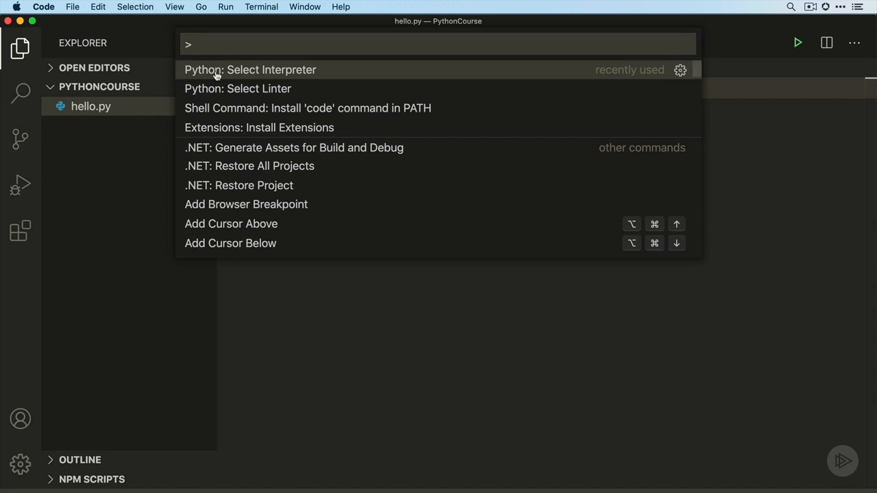
pyautogui.scroll(-5, 234, 108)
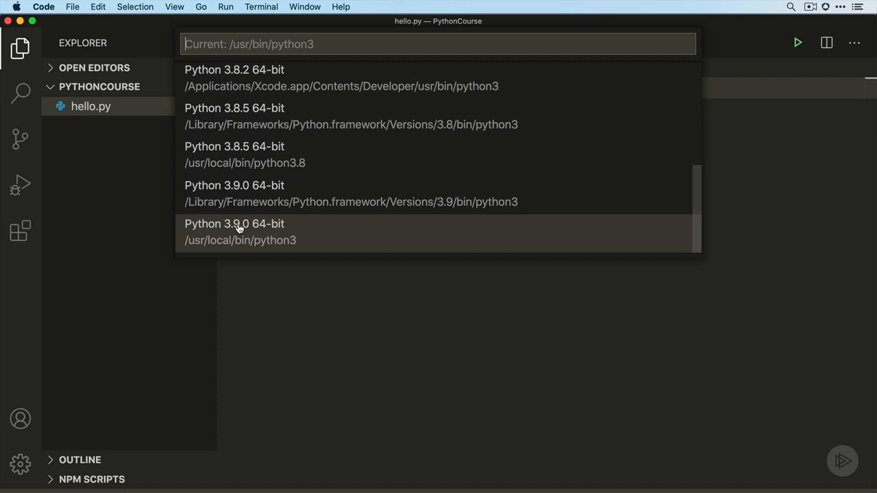
pyautogui.click(238, 228)
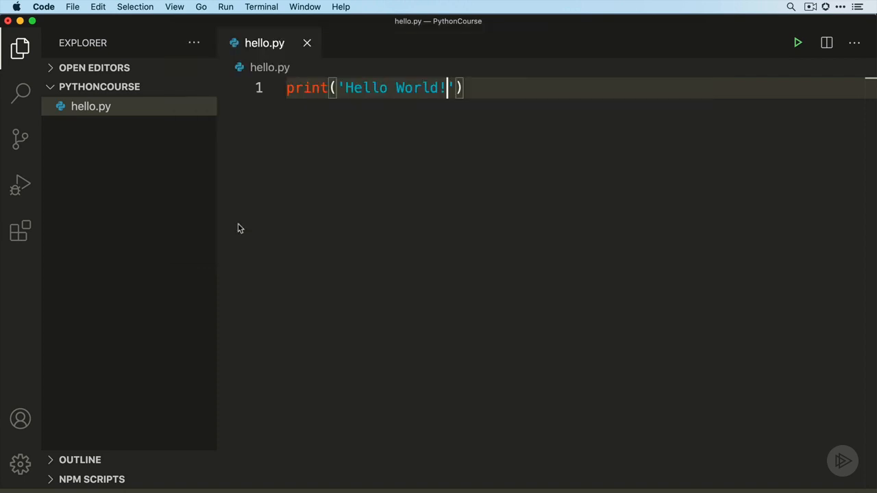
pyautogui.click(799, 44)
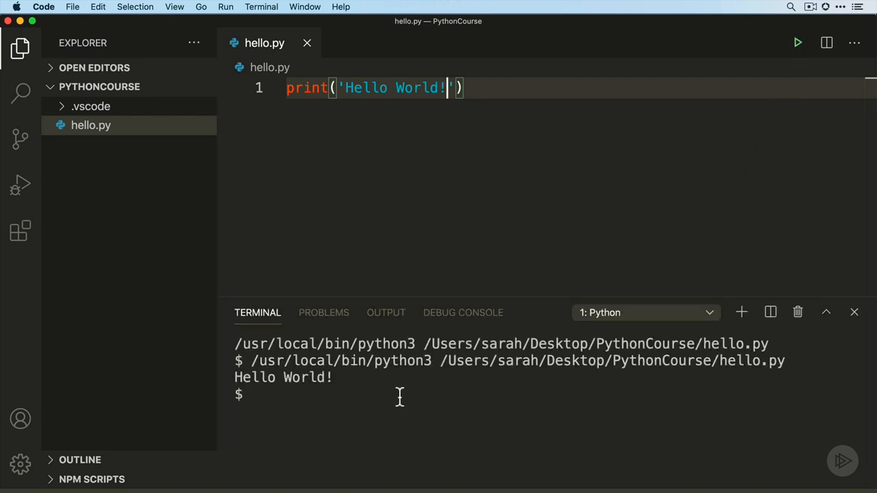
# Start the interactive interpreter with python3 in the integrated terminal and evaluate 10+20+10
pyautogui.click(327, 402)
pyautogui.write('python3')
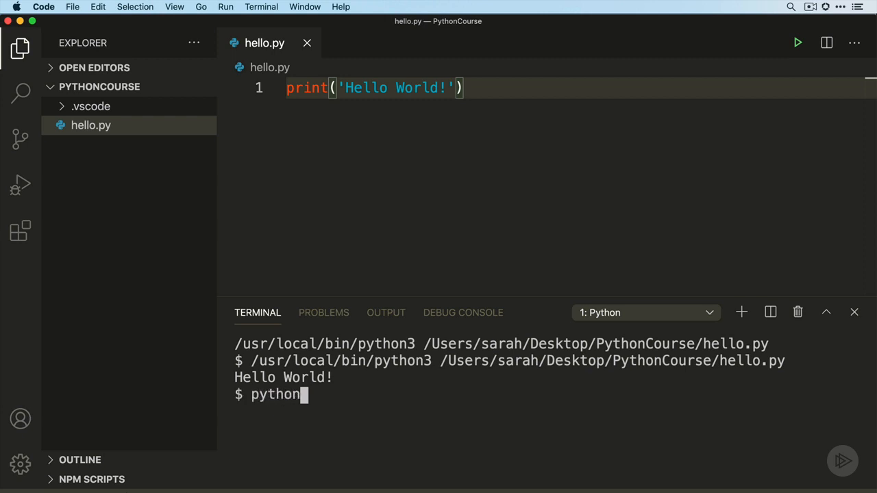
pyautogui.press('Return')
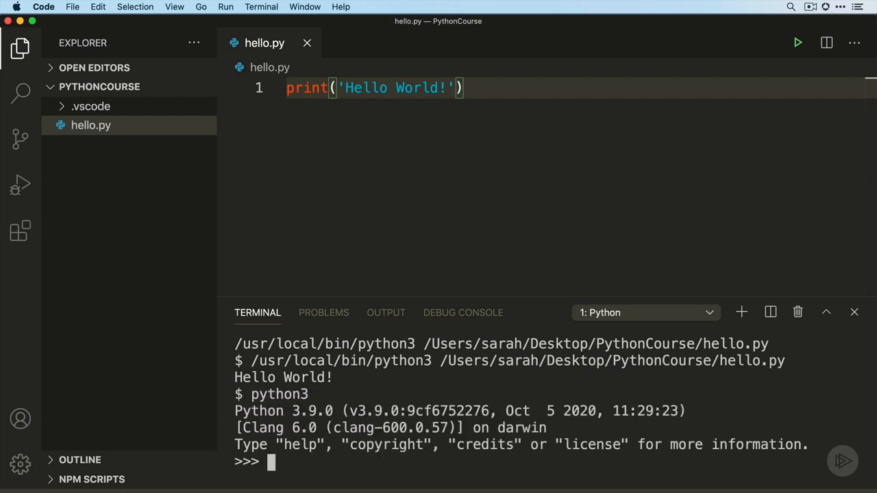
pyautogui.write('10+20+10')
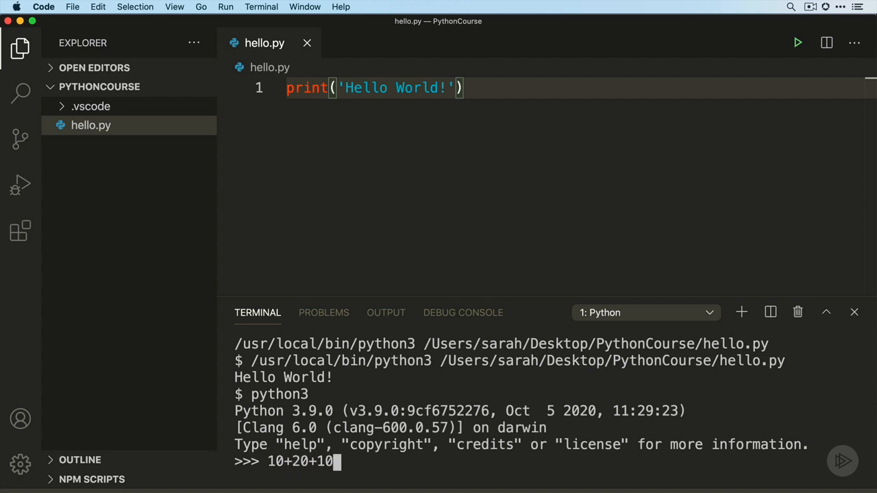
pyautogui.press('Return')
# Exit the interactive Python interpreter with quit()
pyautogui.write('quit')
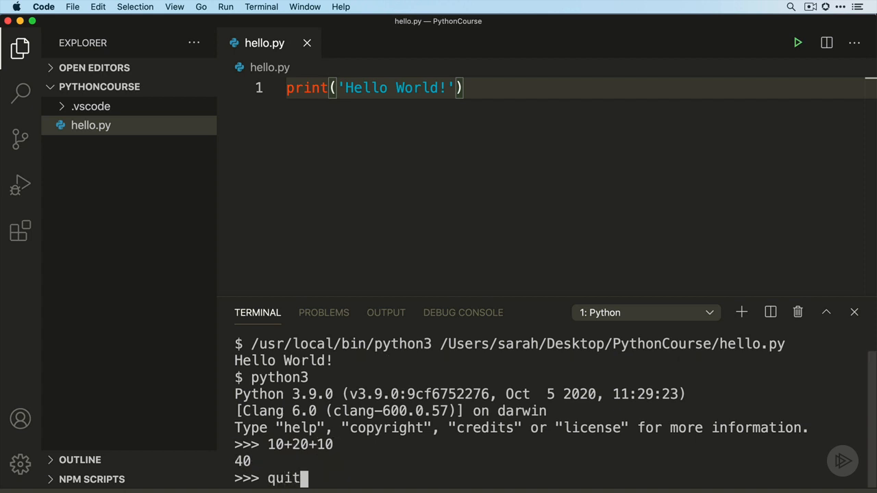
pyautogui.write('()')
pyautogui.press('Return')
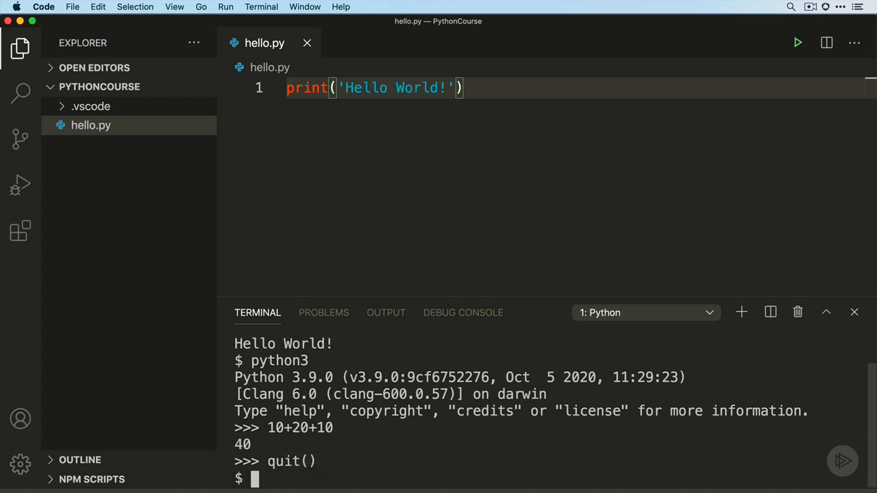